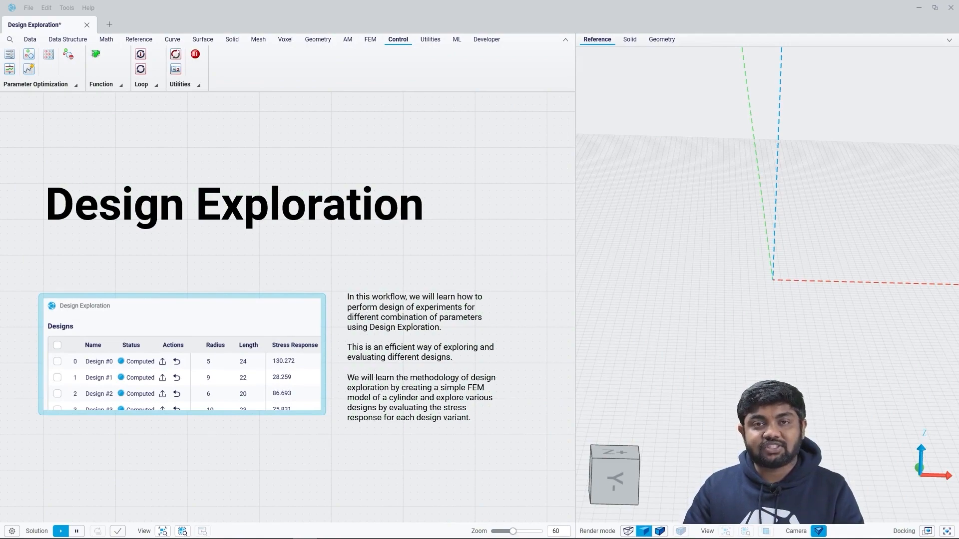
Step: Go to the Create the FEM Model section and preview the cylinder geometry, then hide it again
scroll(225, 422, down, 3)
right_drag(224, 422, 278, 107)
scroll(278, 107, up, 3)
scroll(270, 445, up, 4)
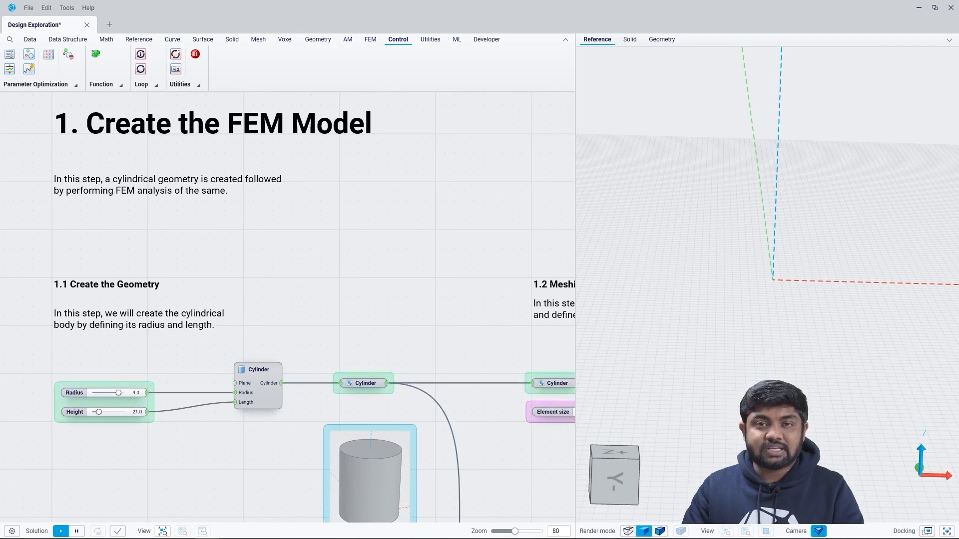
click(364, 384)
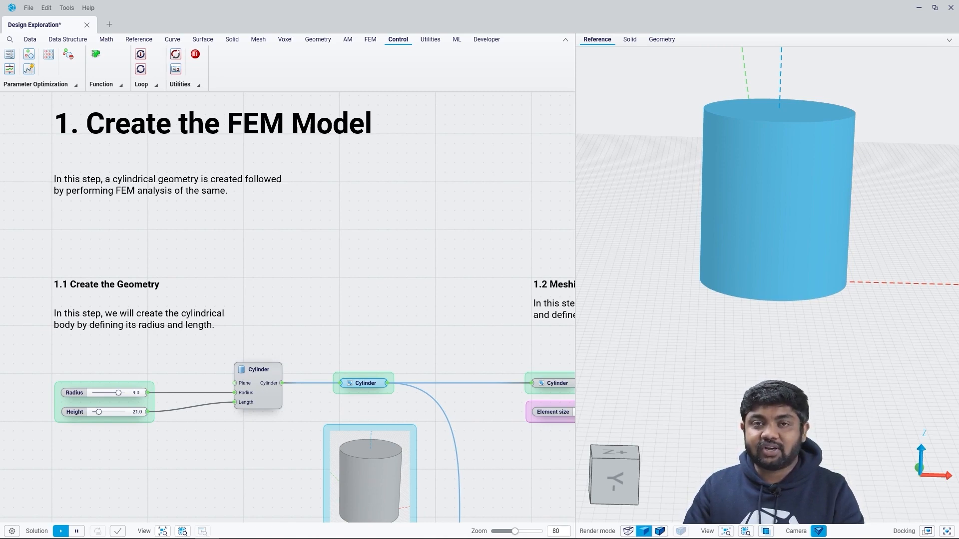
key(Escape)
click(364, 384)
key(space)
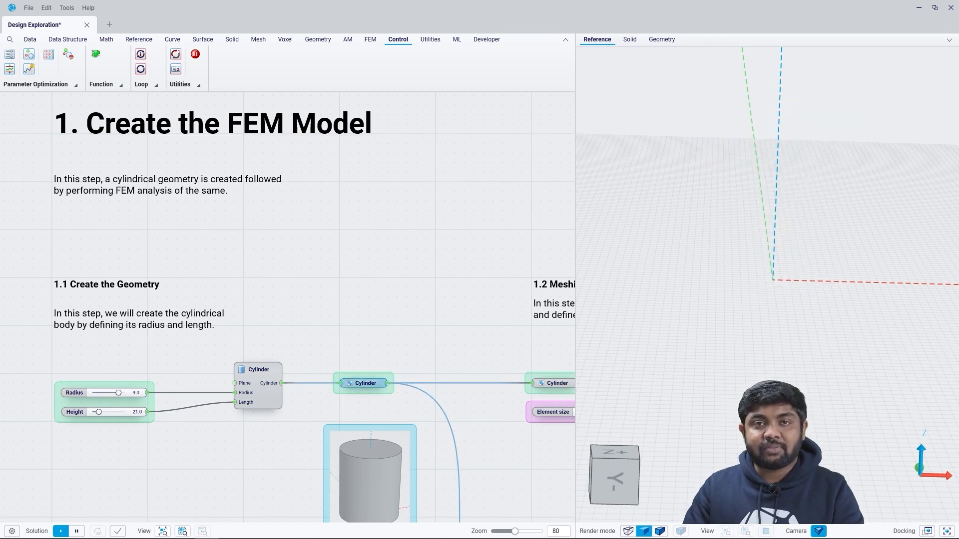
Step: Preview the geometry behind the Load Step node in the boundary conditions section and hide it again
scroll(303, 345, down, 5)
middle_drag(434, 349, 82, 243)
middle_drag(388, 435, 273, 285)
scroll(369, 354, up, 5)
double_click(489, 256)
click(497, 317)
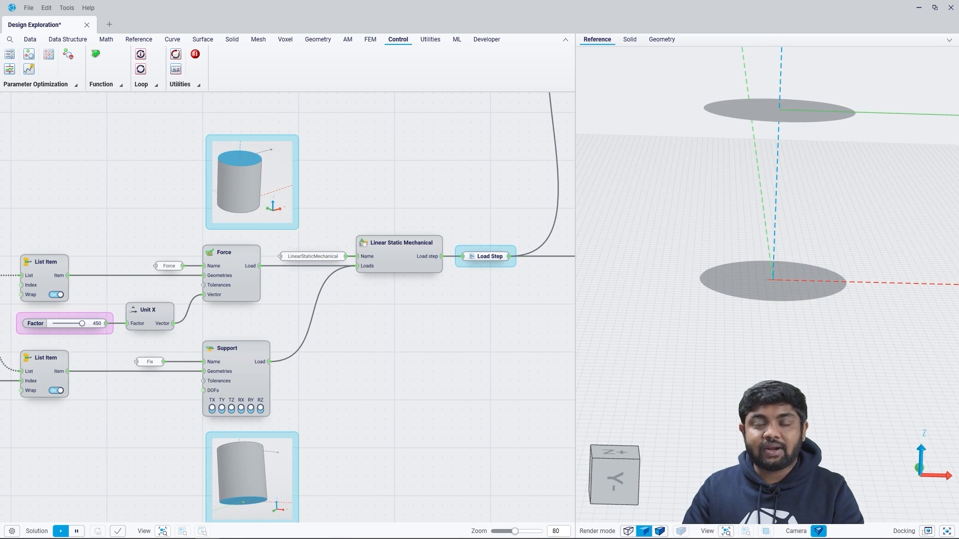
click(488, 257)
key(space)
Step: Examine the Define Stress Response section up to its final Stress Response output
scroll(388, 353, down, 4)
middle_drag(388, 353, 368, 352)
middle_drag(500, 320, 75, 342)
scroll(512, 326, up, 2)
middle_drag(513, 326, 254, 321)
scroll(342, 317, up, 4)
mouse_move(386, 298)
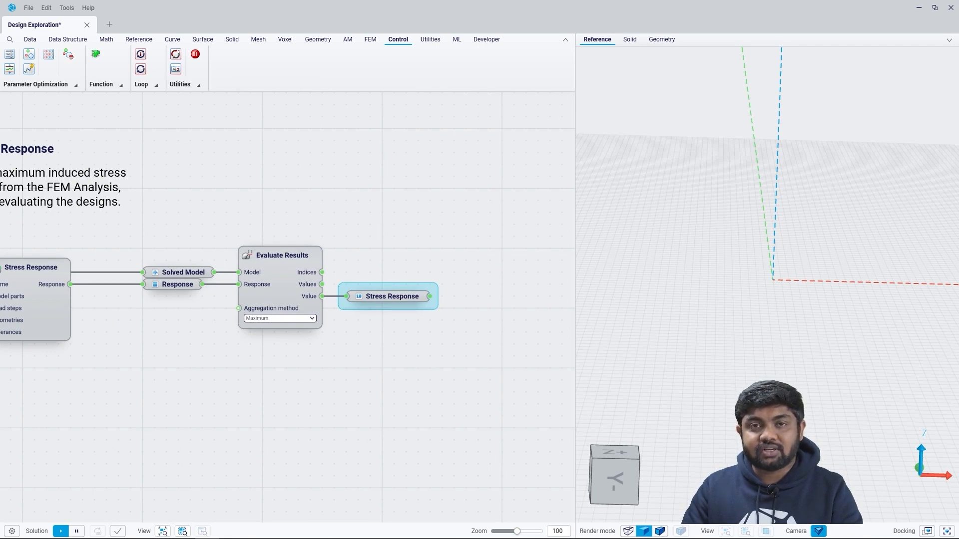
Step: Add a Parameter Setup node in the Design Exploration section, below the note on linking radius, length and stress response
scroll(356, 356, down, 6)
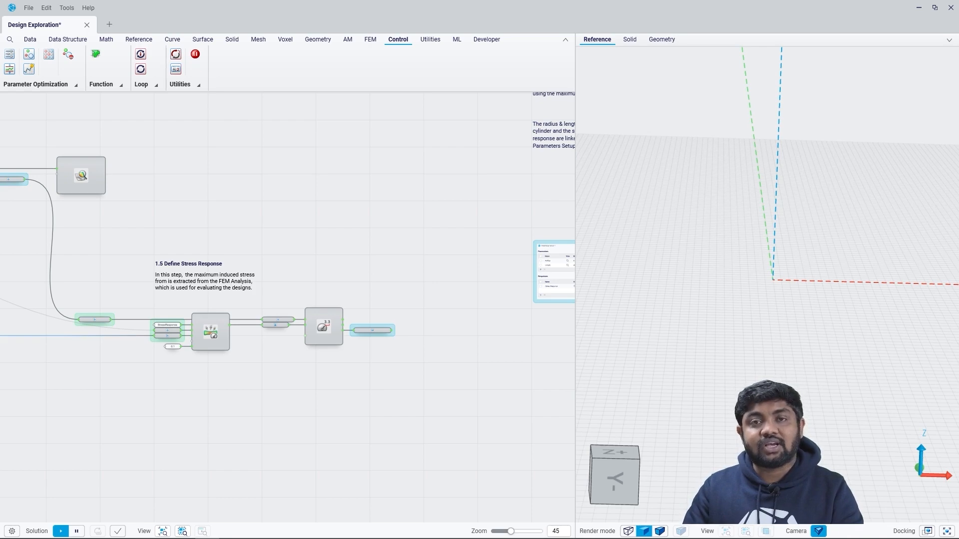
scroll(385, 356, down, 4)
middle_drag(384, 356, 252, 365)
scroll(420, 258, up, 7)
middle_drag(421, 257, 341, 275)
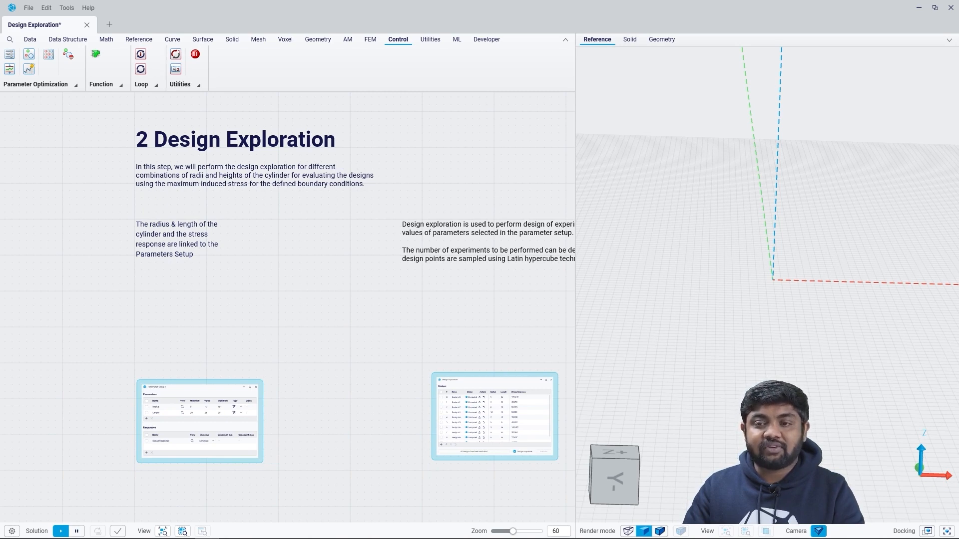
click(38, 84)
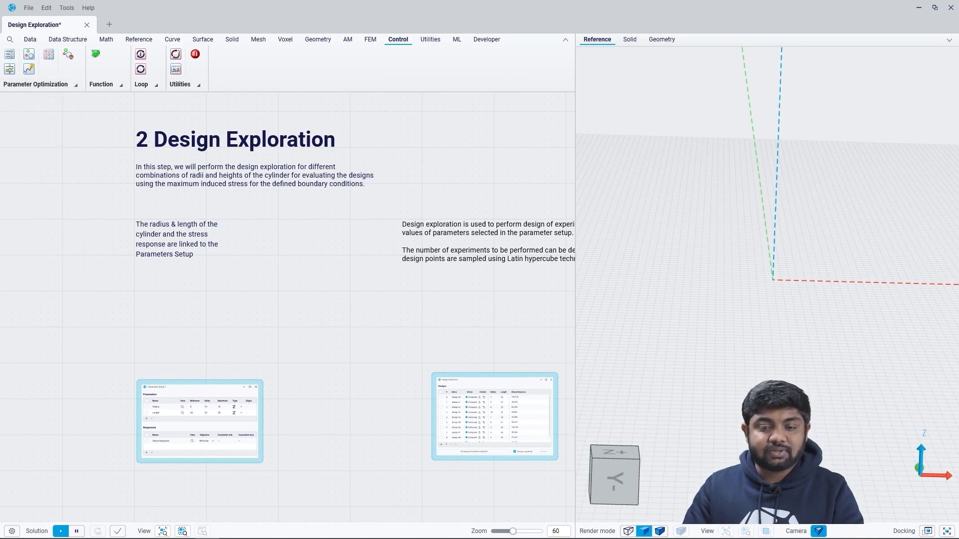
click(153, 322)
scroll(153, 322, up, 5)
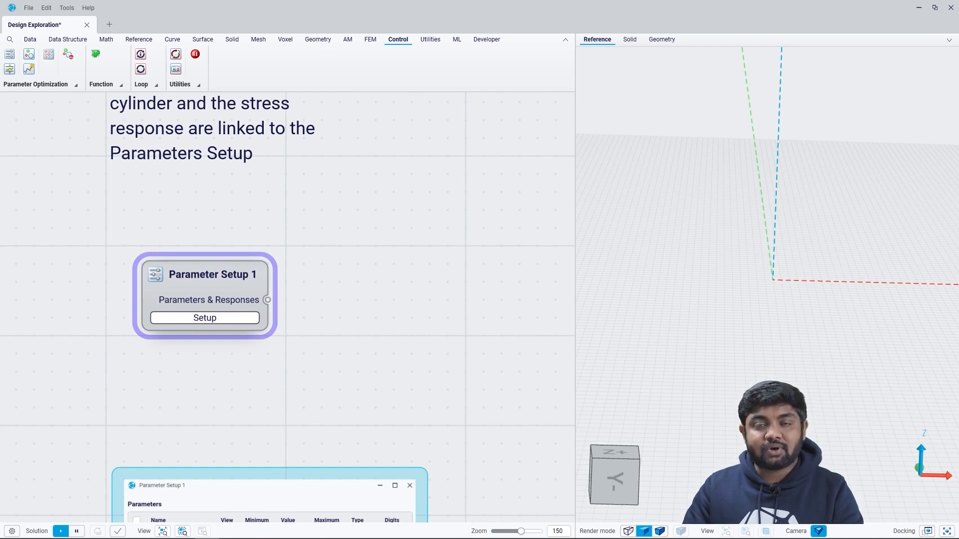
Step: Link the Stress Response output of Evaluate Results to Parameter Setup 1
scroll(447, 310, down, 5)
scroll(123, 370, down, 4)
right_drag(122, 370, 413, 243)
scroll(285, 406, up, 5)
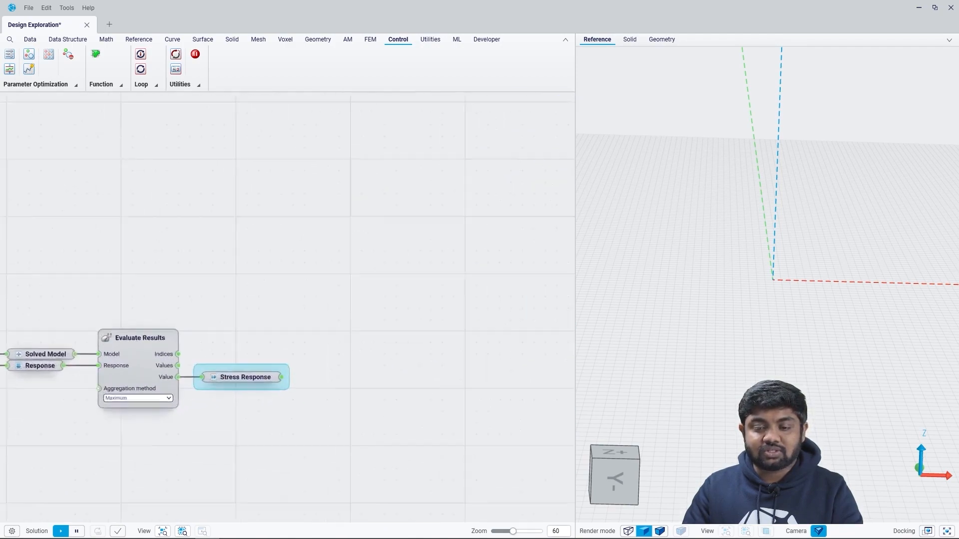
right_click(233, 364)
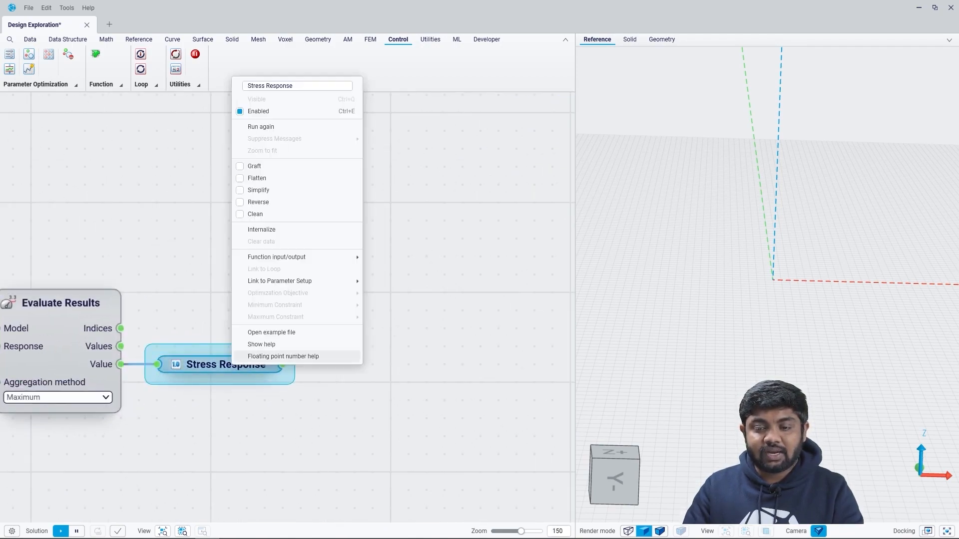
mouse_move(299, 281)
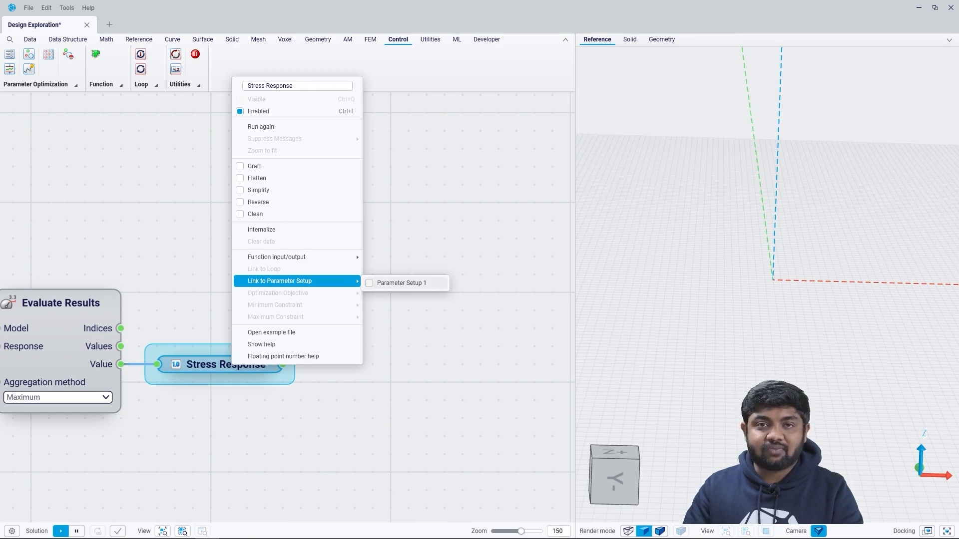
click(370, 283)
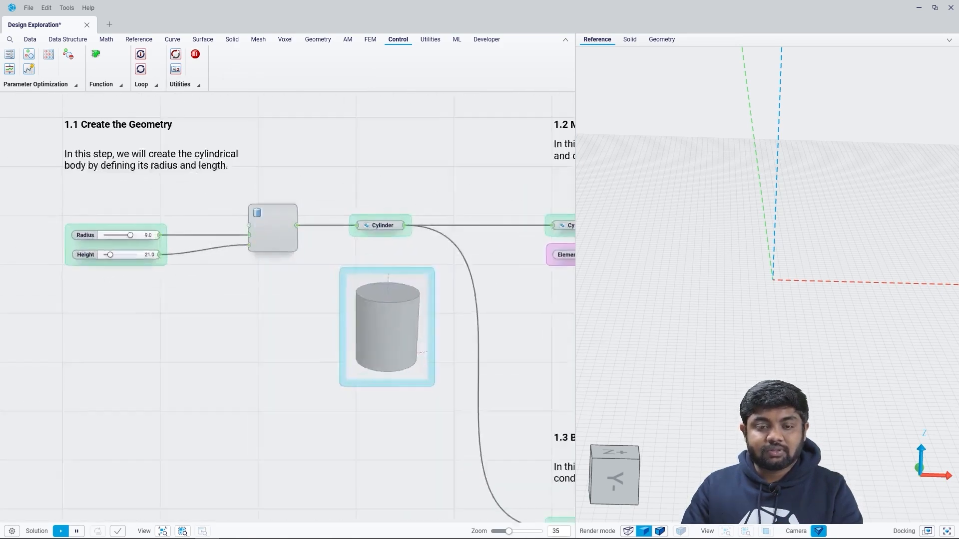
Step: Link the cylinder's Radius and Height sliders to Parameter Setup 1
click(92, 237)
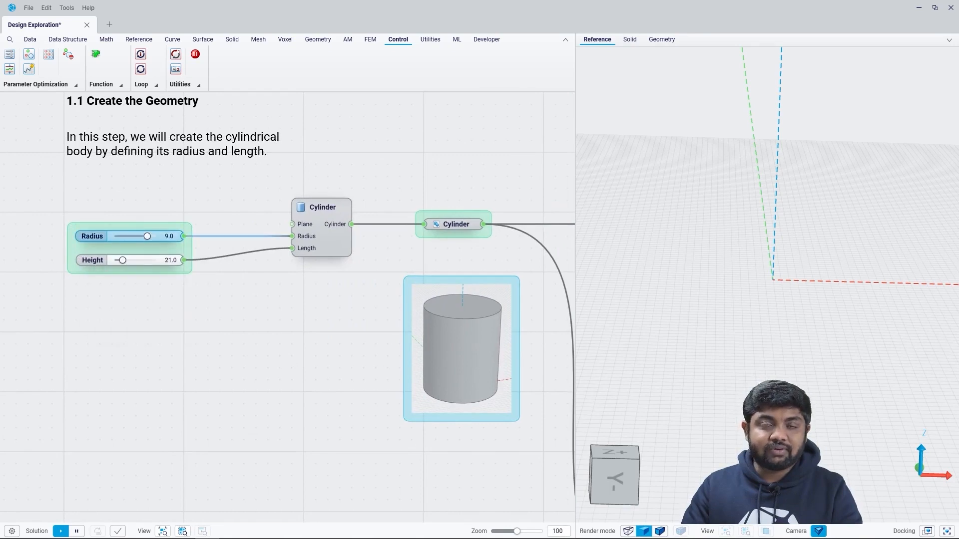
right_click(92, 238)
mouse_move(149, 354)
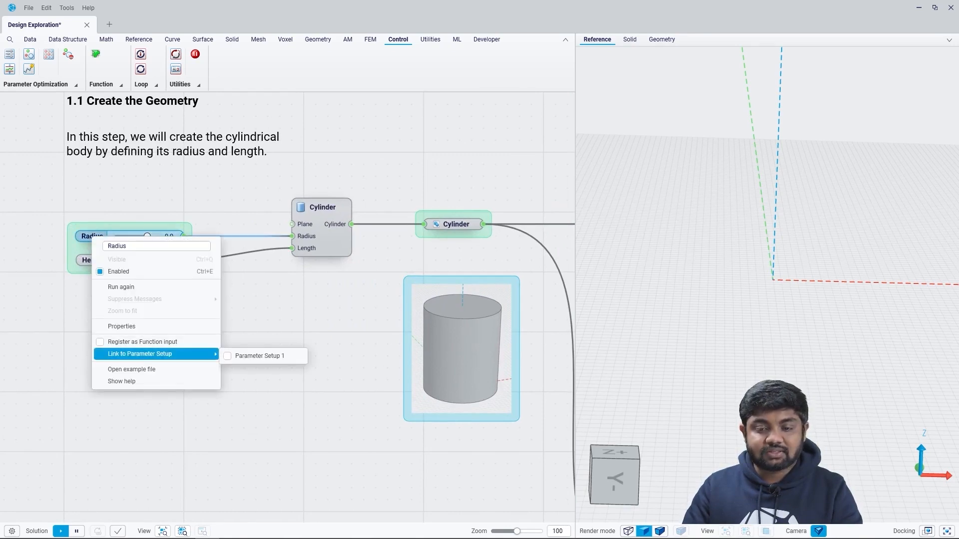
key(Escape)
right_click(99, 260)
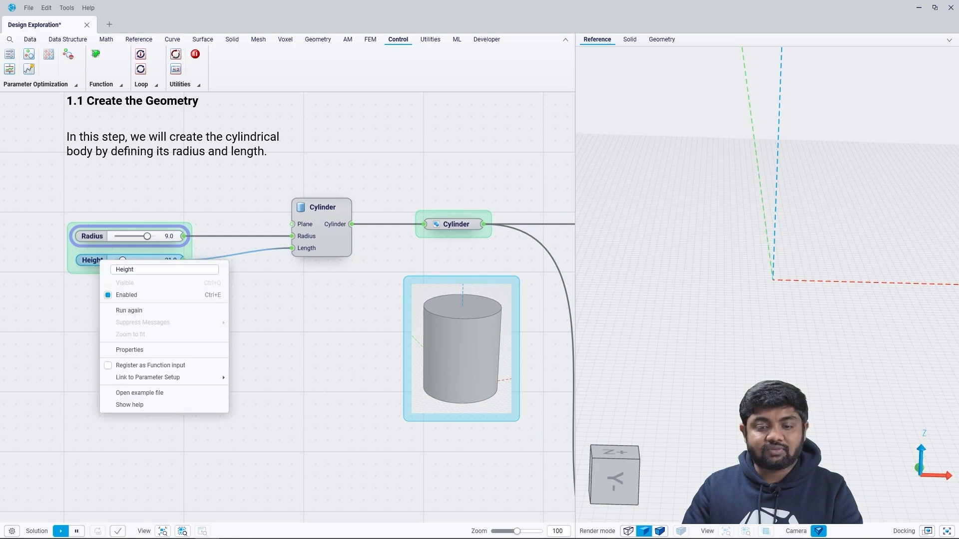
mouse_move(150, 378)
click(270, 379)
Step: Open the setup dialog of the Parameter Setup 1 node to review its linked parameters and response
scroll(134, 367, down, 3)
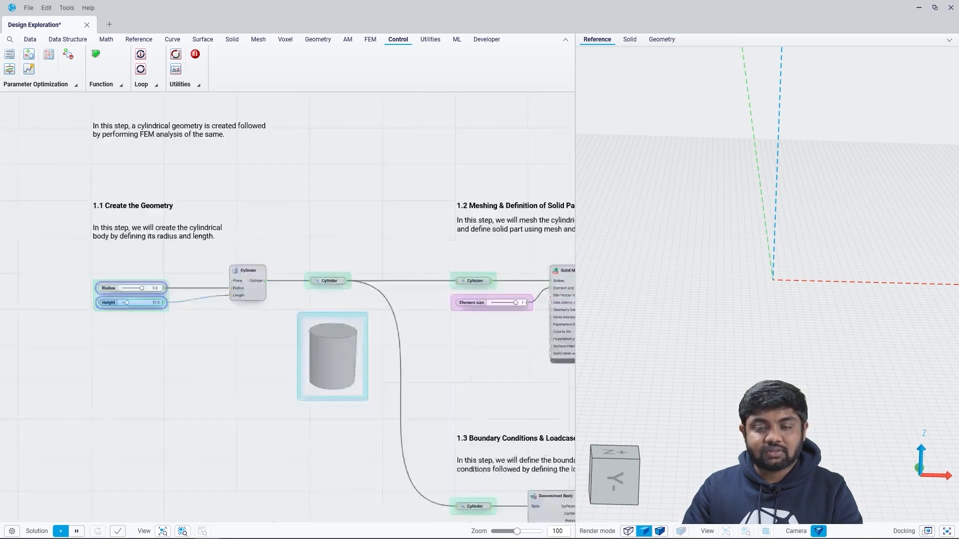
scroll(131, 365, down, 5)
middle_drag(500, 345, 111, 314)
middle_drag(151, 281, 95, 280)
scroll(96, 280, up, 5)
scroll(161, 368, up, 2)
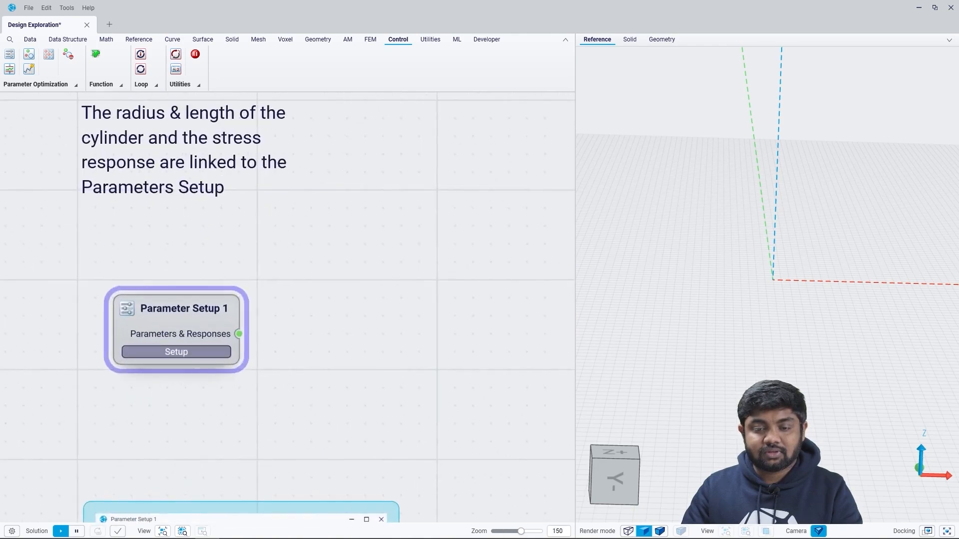
click(176, 351)
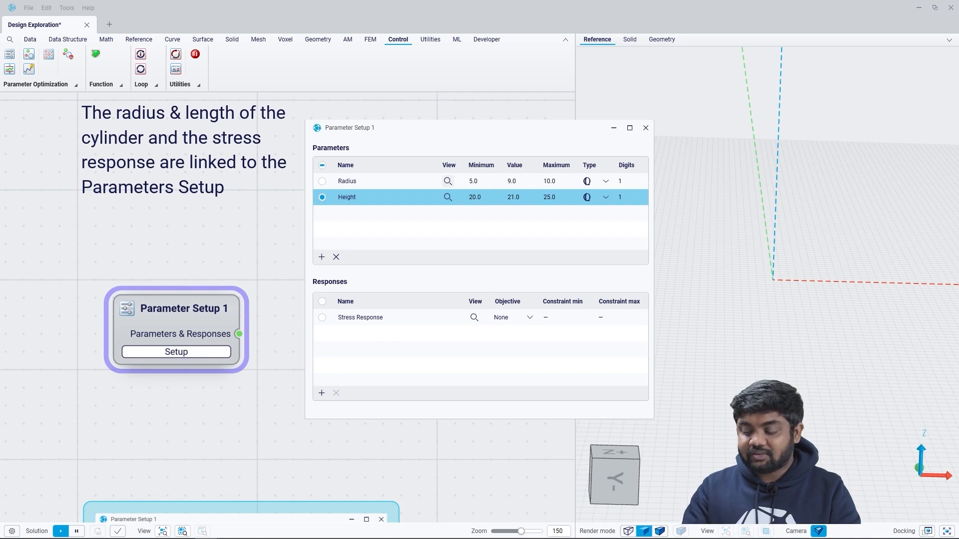
Step: Try a Radius minimum of 7.0, restore it to 5.0 and close the parameter setup
click(478, 182)
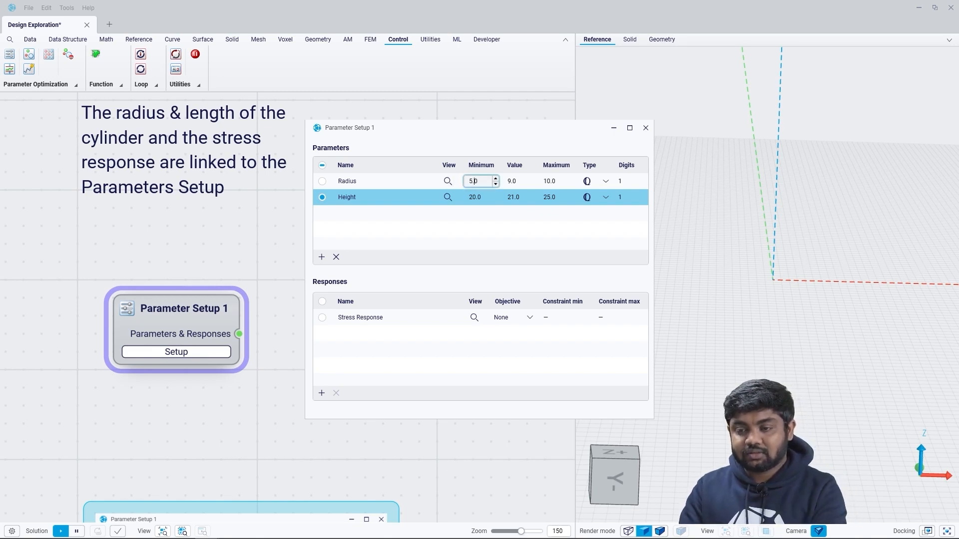
key(BackSpace)
text(7)
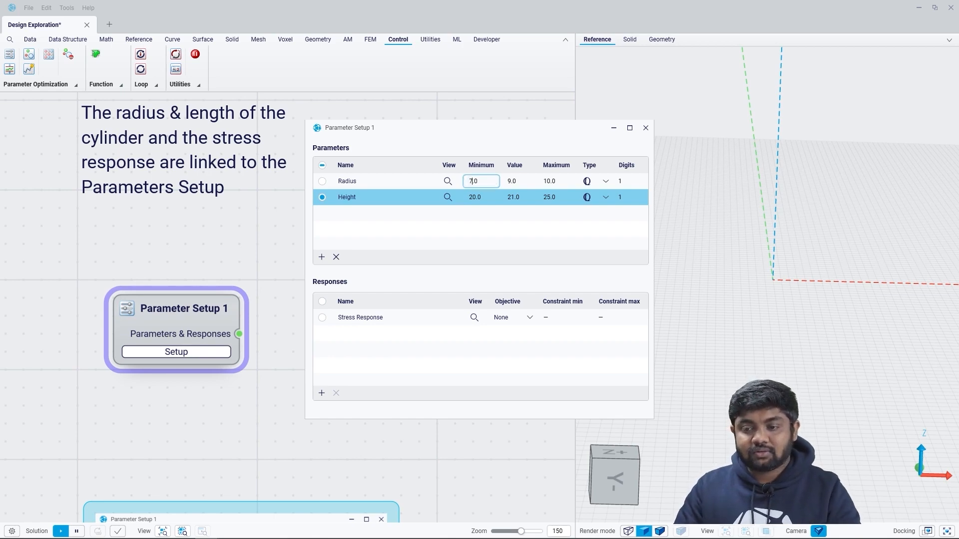
key(BackSpace)
text(5)
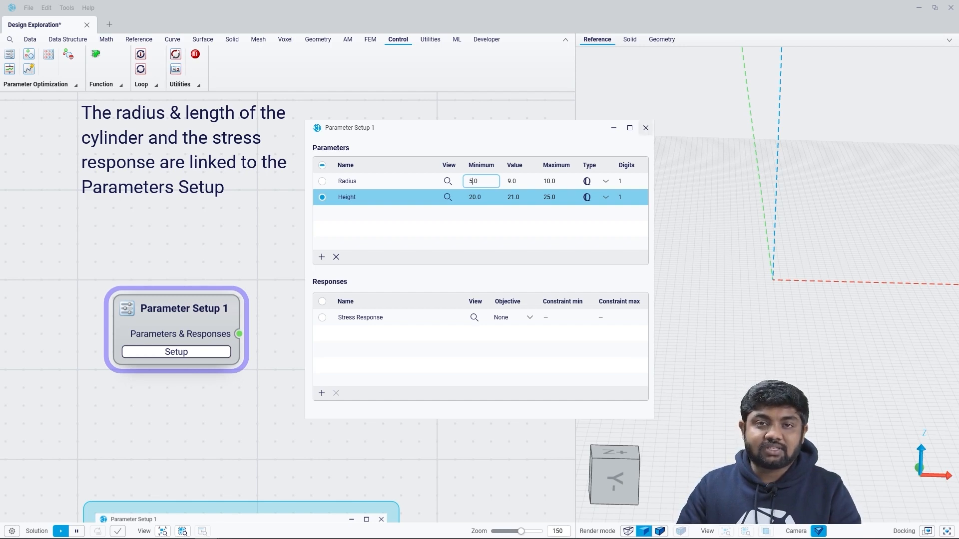
click(646, 128)
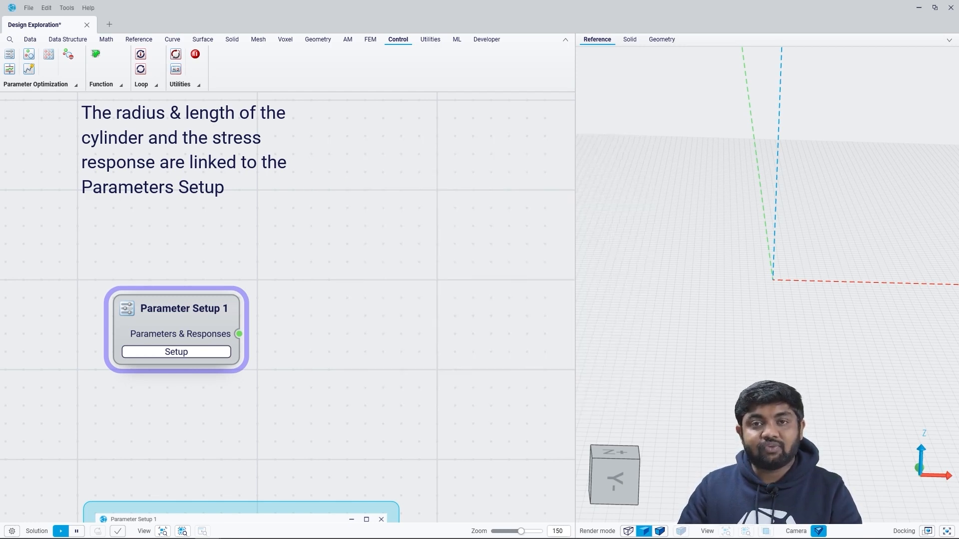
Step: Add a Design Exploration node fed by the Parameters & Responses output of Parameter Setup 1 and place it above the designs table image
scroll(232, 309, down, 5)
middle_drag(232, 310, 99, 307)
drag(101, 324, 487, 322)
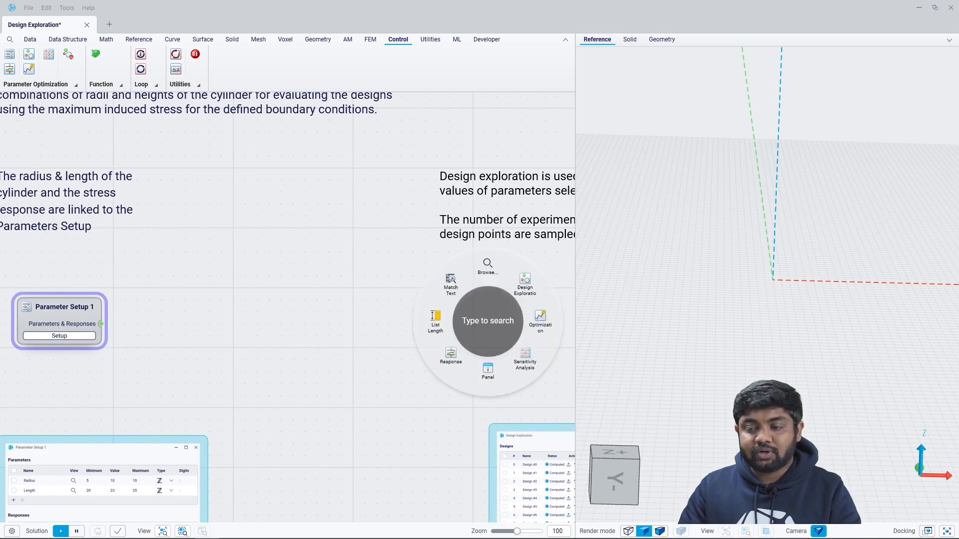
click(525, 283)
middle_drag(524, 284, 338, 262)
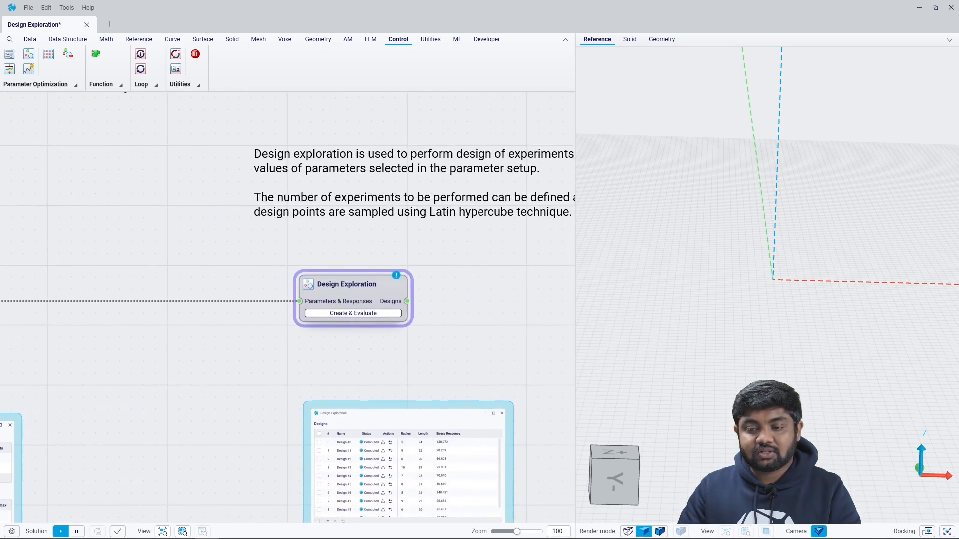
drag(349, 287, 396, 286)
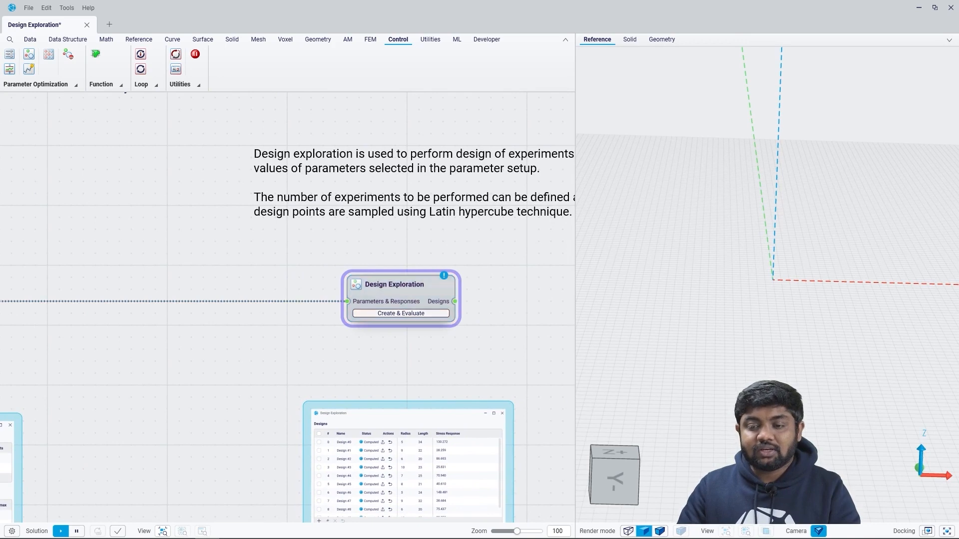
Step: Create 10 designs with the Latin Hypercube algorithm in the Design Exploration node
click(401, 313)
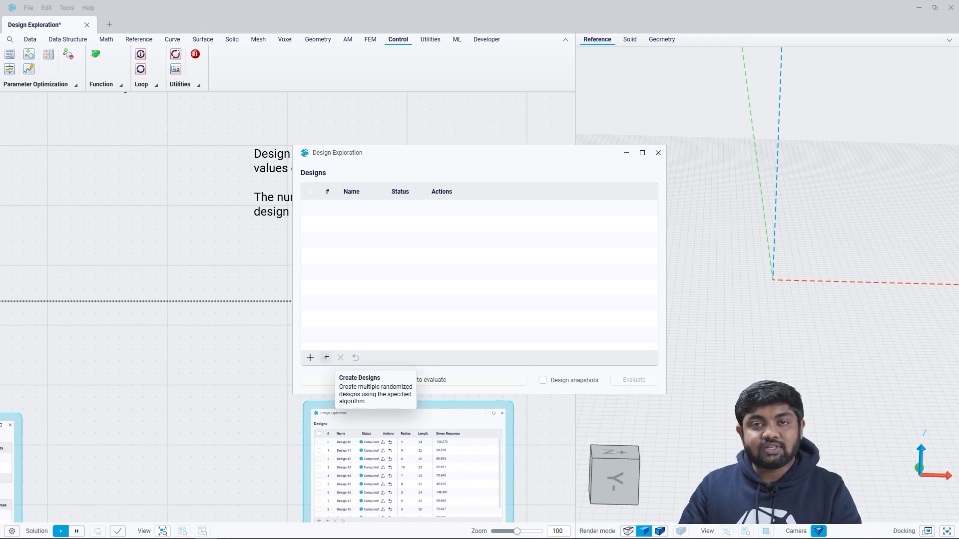
click(326, 357)
double_click(360, 353)
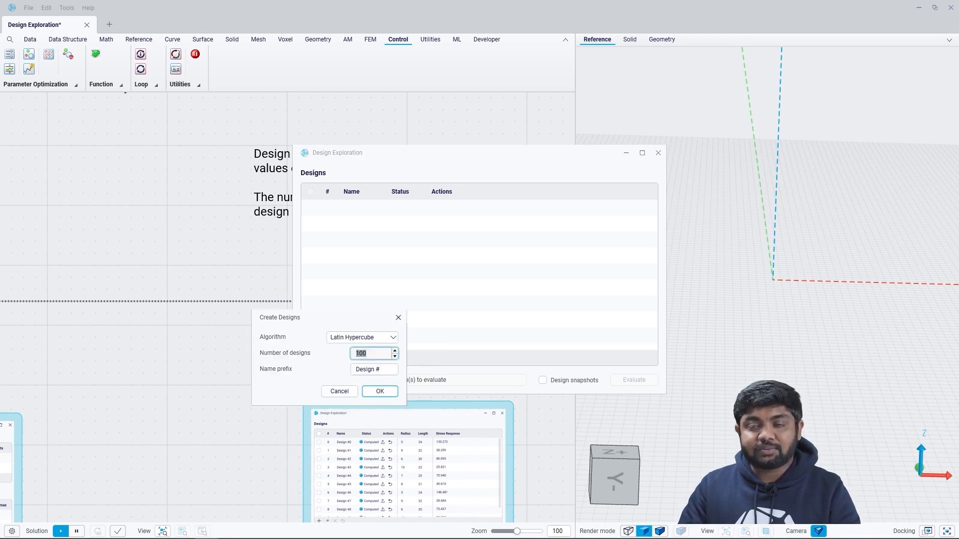
text(10)
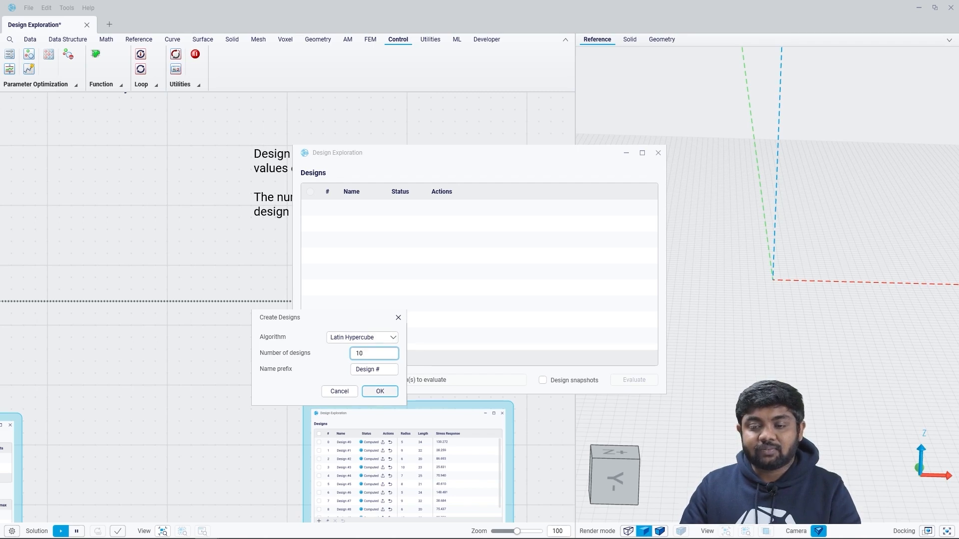
key(Return)
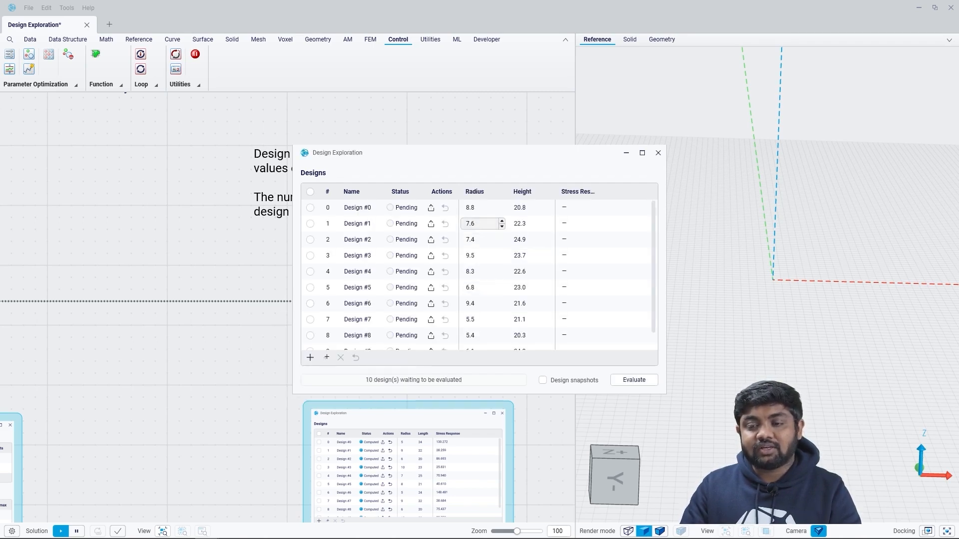
Step: Set the radius of Design #6 to 9.5
scroll(479, 224, down, 1)
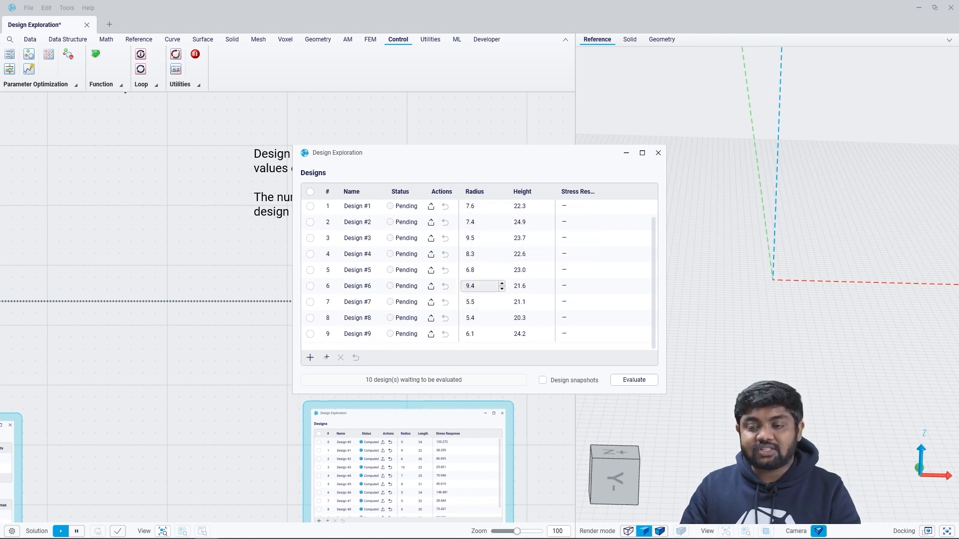
click(481, 286)
key(BackSpace)
text(5)
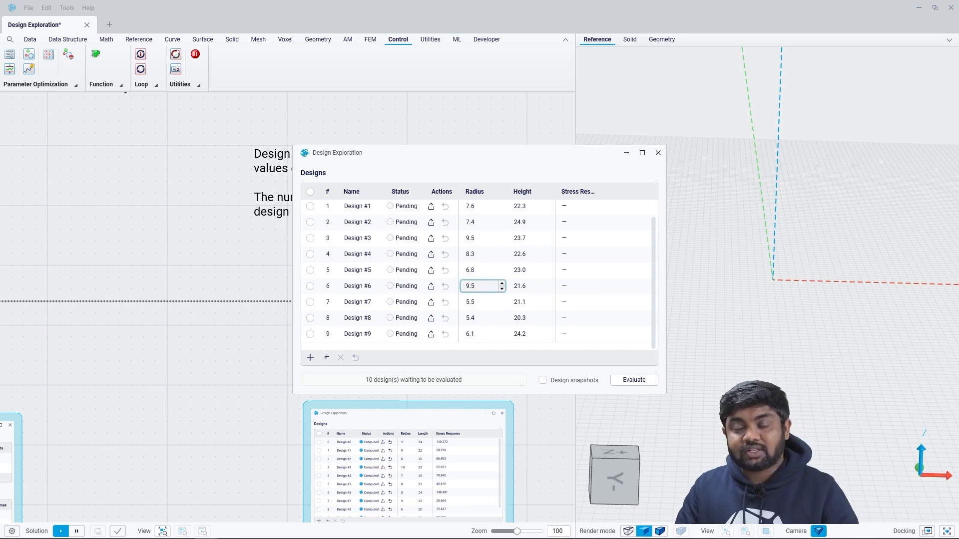
key(Return)
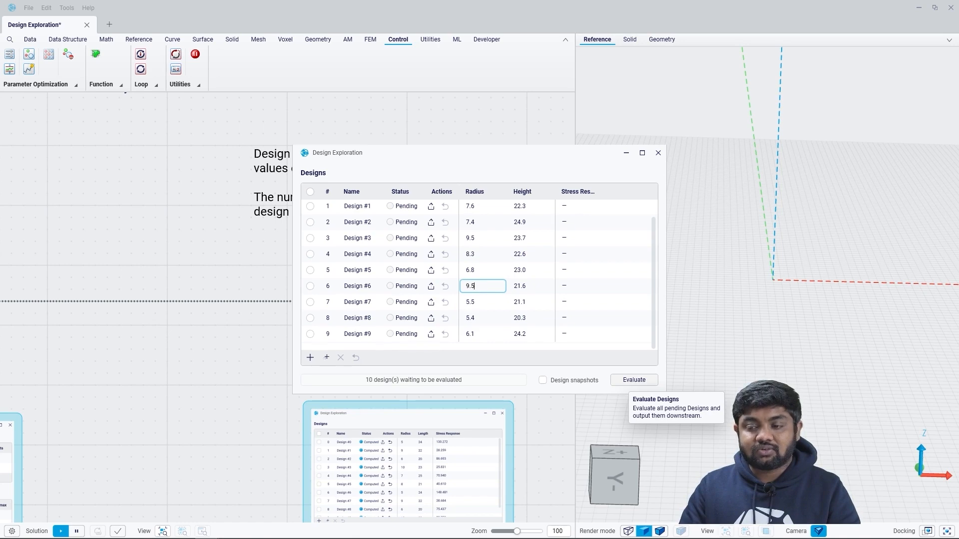
Step: Evaluate all pending designs and sort them by stress response in ascending order
click(634, 380)
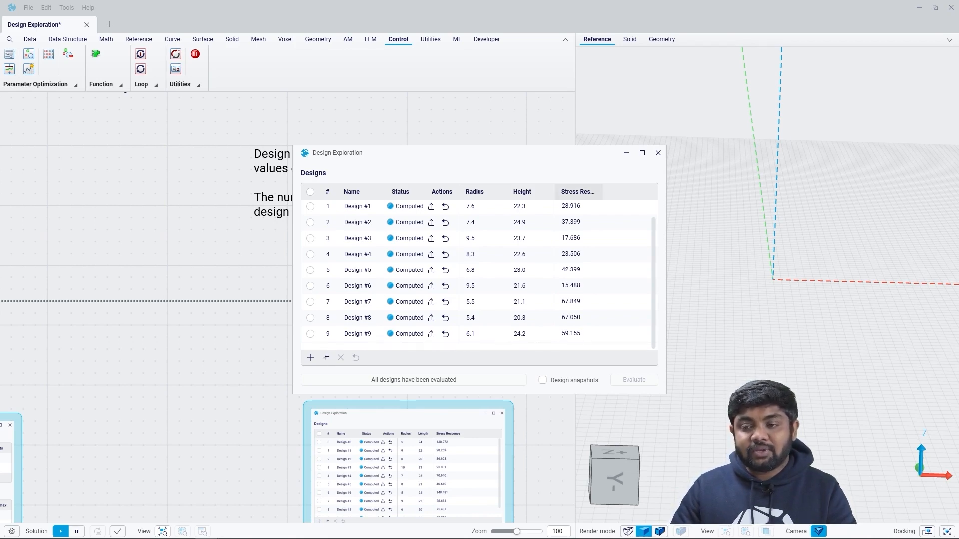
click(576, 192)
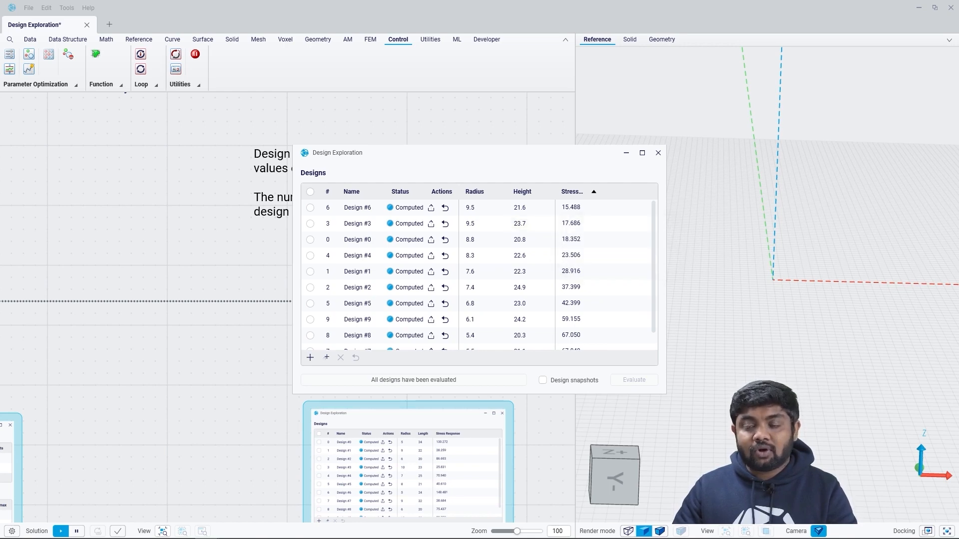
Step: Apply Design #6 to the canvas and close the Design Exploration window
scroll(529, 222, down, 1)
scroll(524, 280, up, 1)
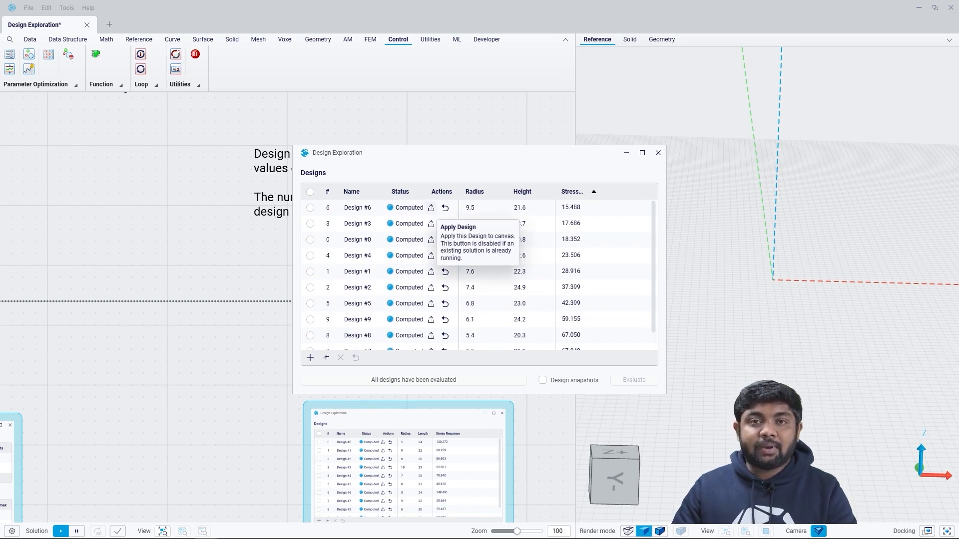
click(431, 208)
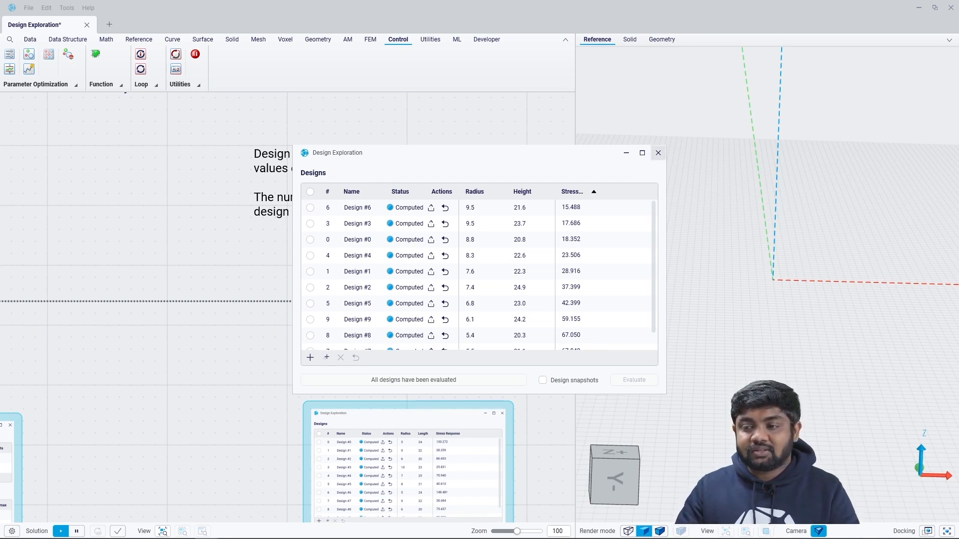
click(658, 152)
Step: Connect the Design Exploration node's output to the Designs input of the Deconstruct Designs node in the yellow group
middle_drag(500, 240, 275, 237)
scroll(177, 306, down, 5)
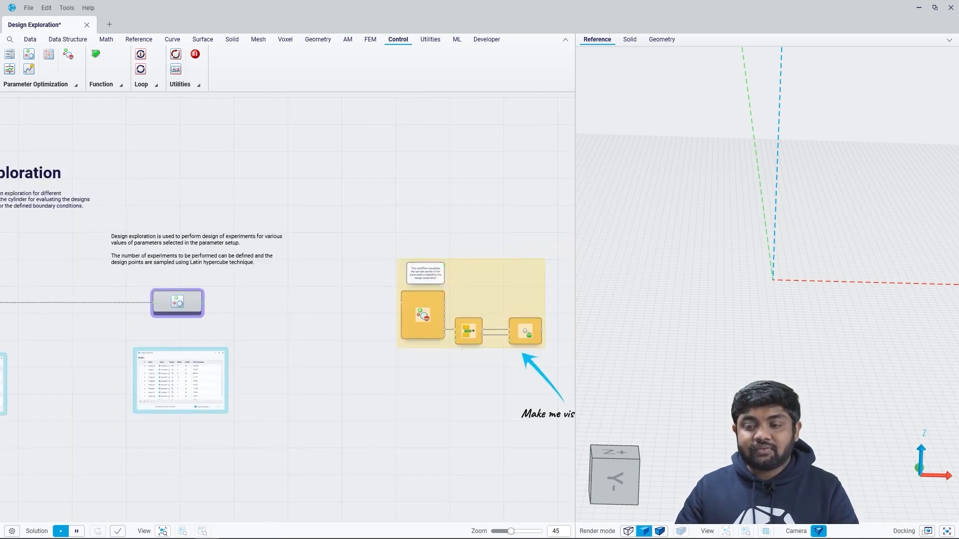
scroll(228, 318, up, 5)
drag(169, 281, 340, 290)
right_drag(349, 300, 158, 273)
Step: Make the Construct Point node visible, show its sample points from the Z+ direction, and deselect the node
mouse_move(244, 324)
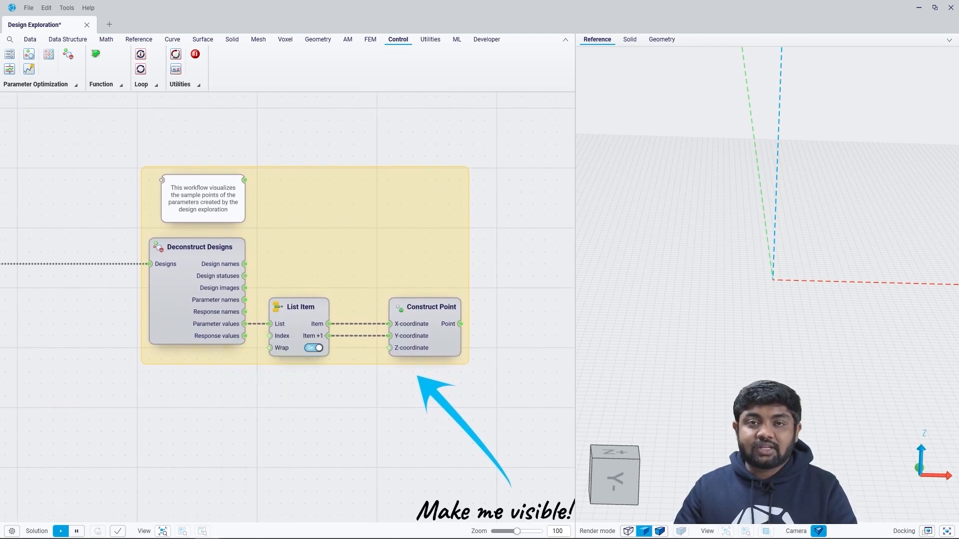
scroll(410, 387, up, 3)
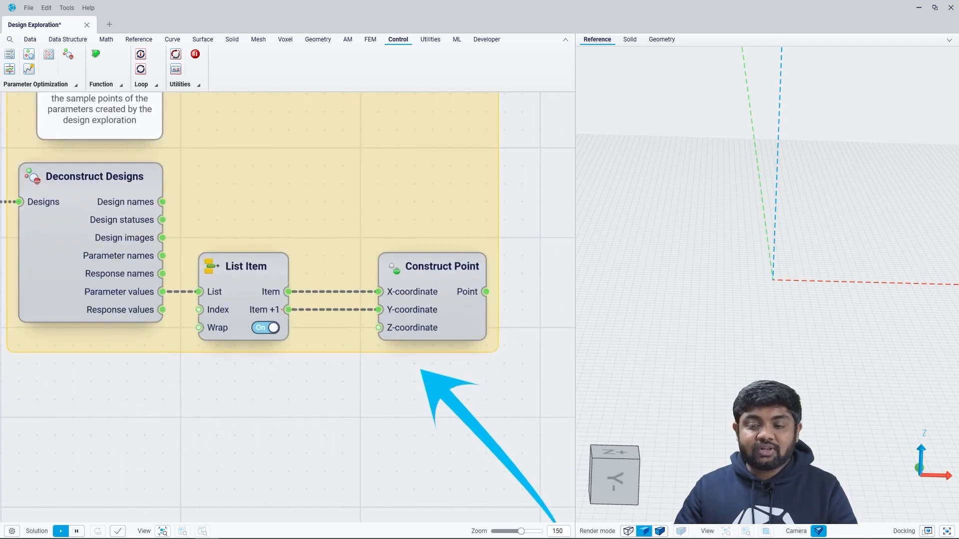
mouse_move(408, 295)
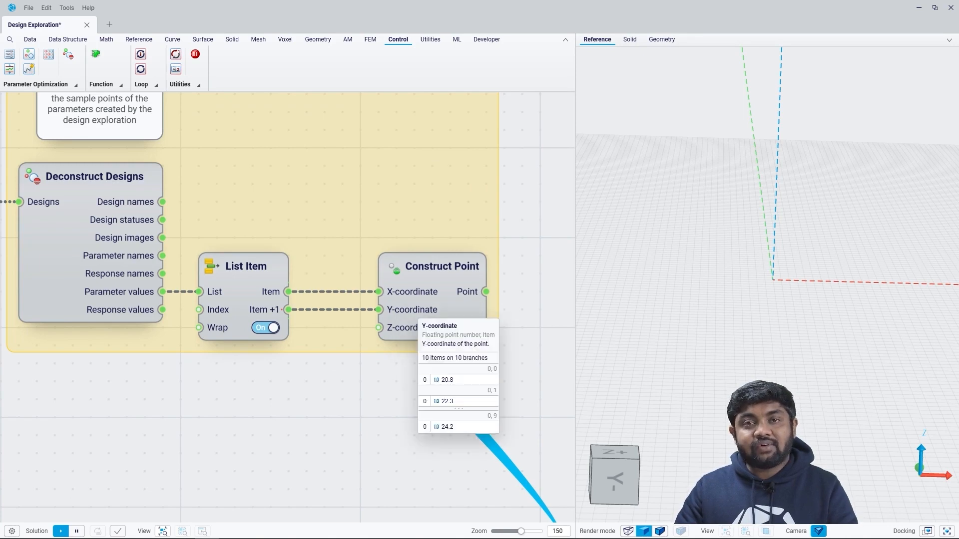
click(433, 302)
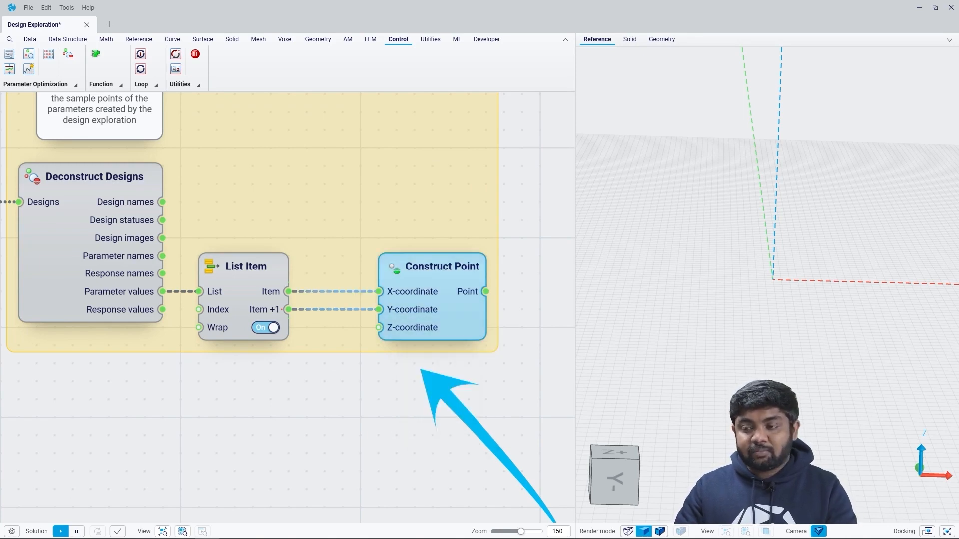
right_drag(819, 200, 819, 320)
scroll(859, 80, up, 5)
scroll(837, 67, up, 4)
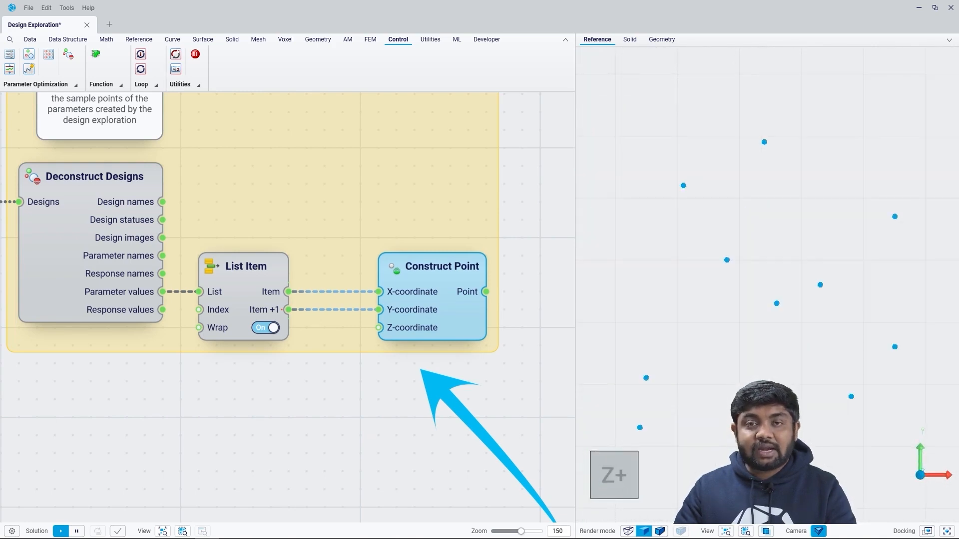
click(451, 368)
scroll(451, 368, down, 4)
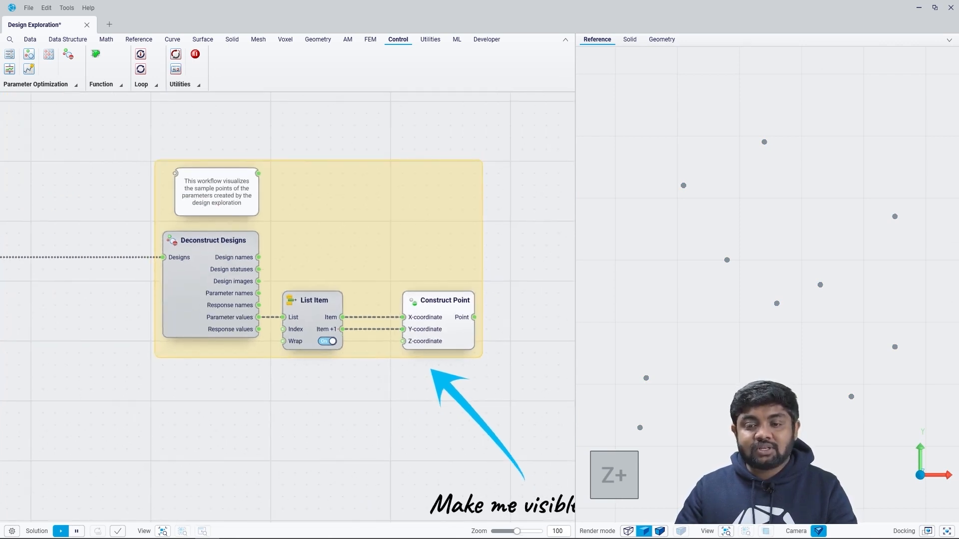
scroll(397, 403, down, 2)
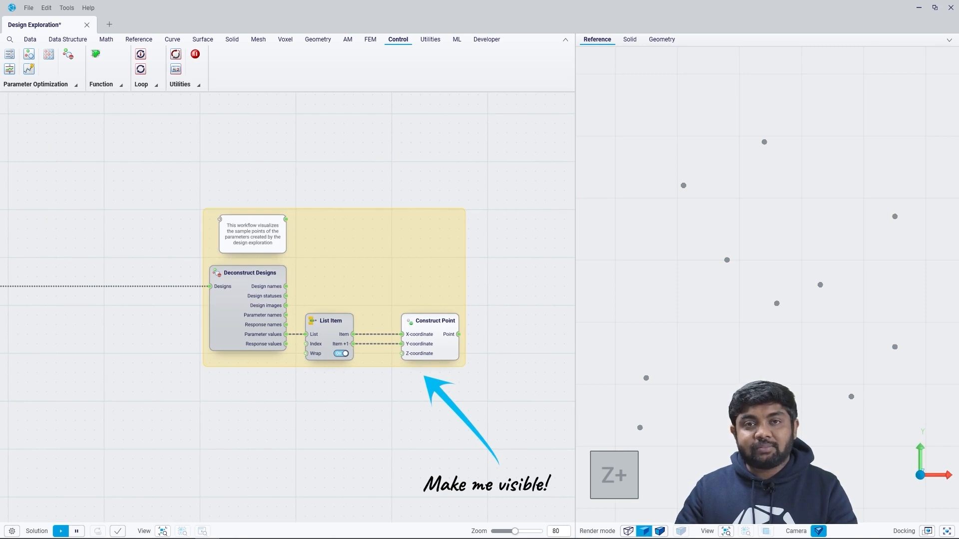